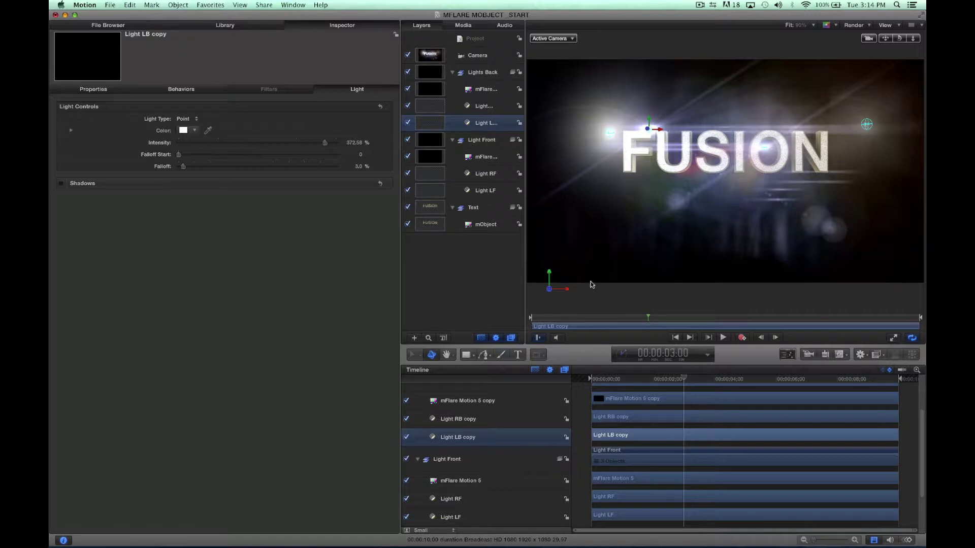
Select the Camera layer to show its framing, angle of view and clipping plane controls
click(479, 57)
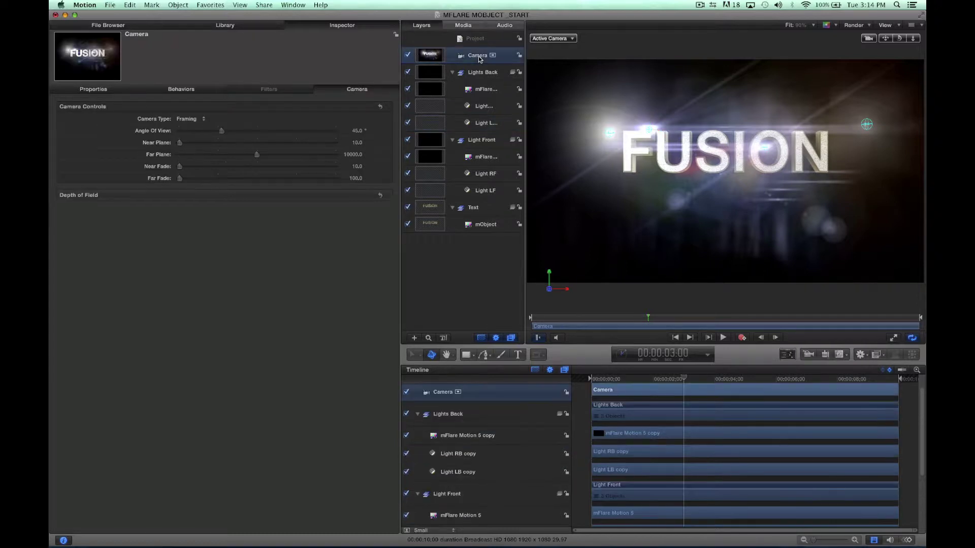
Keyframe the camera's Position and Rotation at 00:00:03:00, with all values at 0
click(98, 90)
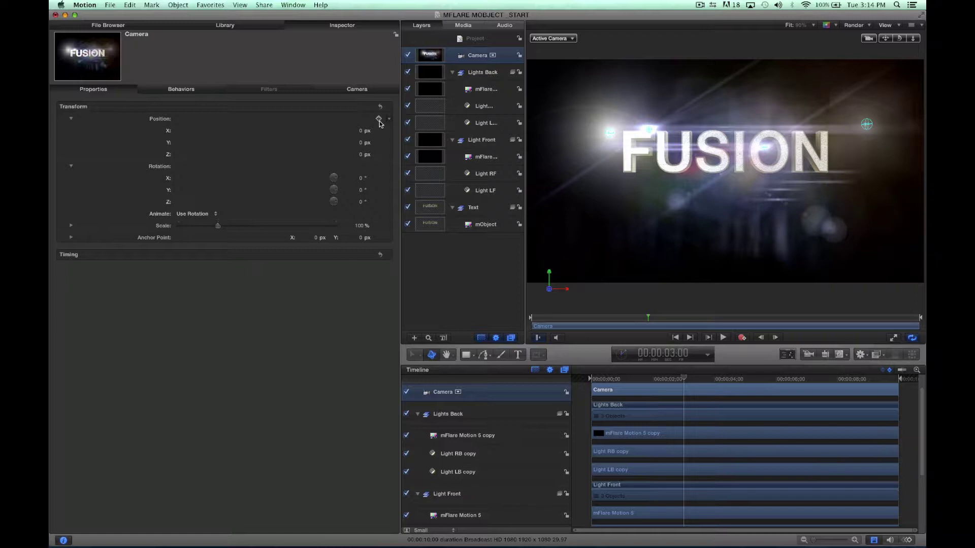
click(379, 119)
At frame 0, set the camera to Z position −2739 px, Y rotation 13.8° and Z rotation 93°
drag(648, 318, 522, 315)
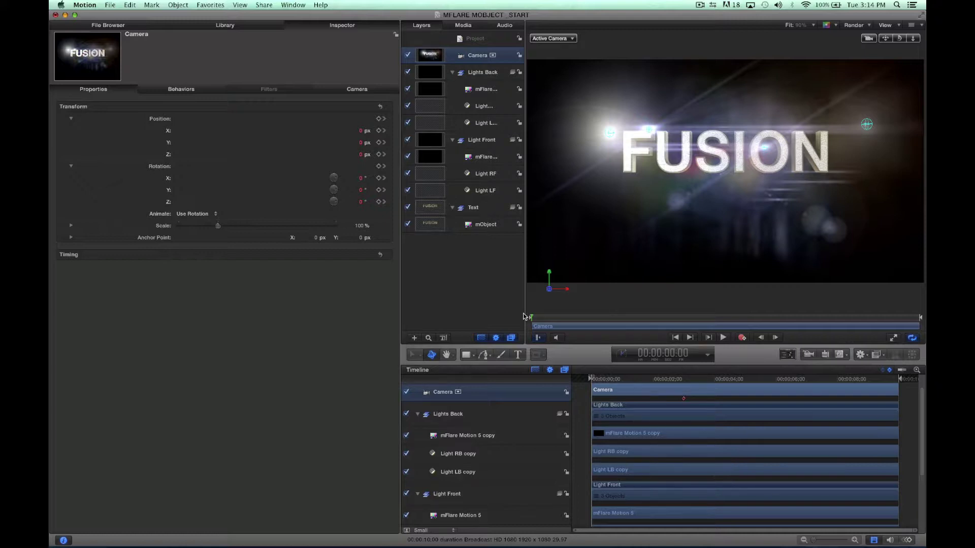
mouse_move(549, 288)
drag(549, 289, 549, 340)
drag(353, 154, 363, 158)
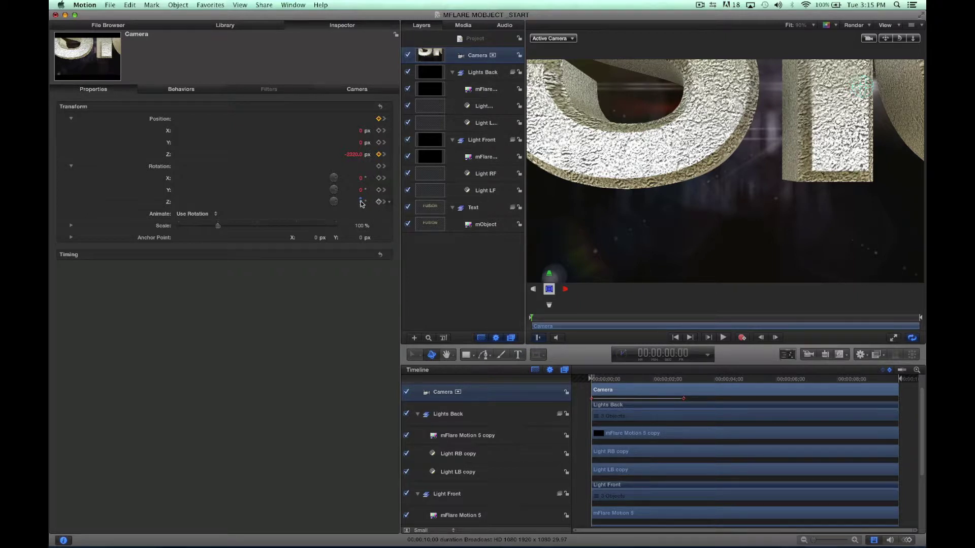
drag(358, 201, 362, 192)
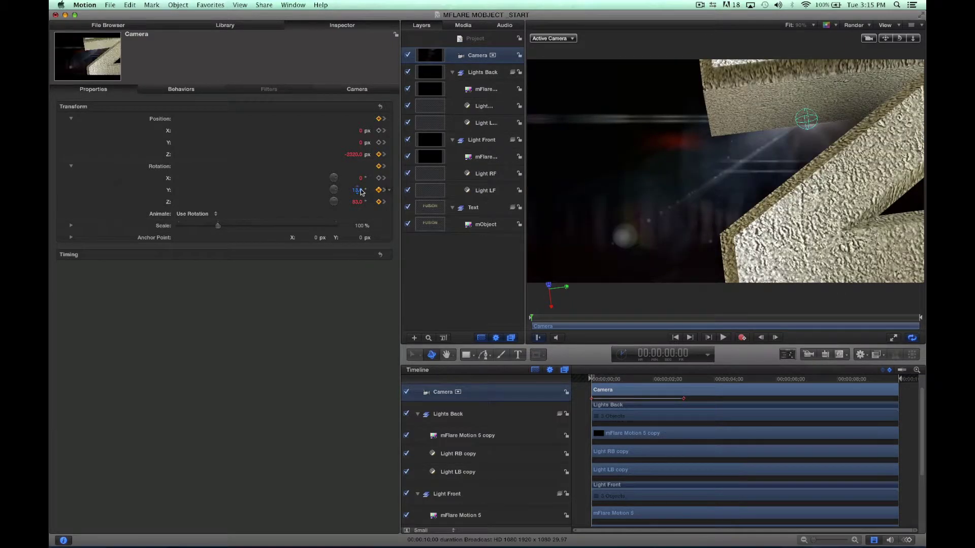
drag(353, 152, 353, 154)
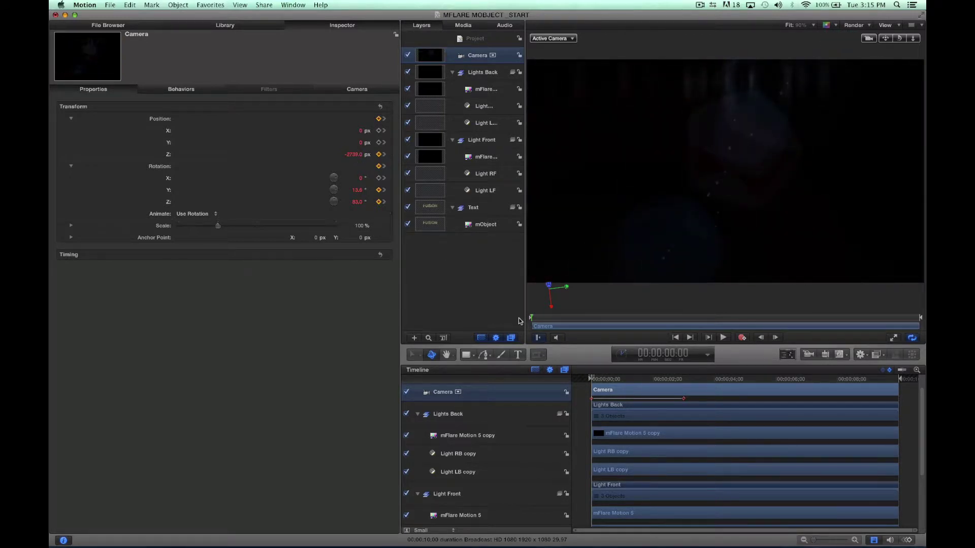
drag(535, 319, 648, 318)
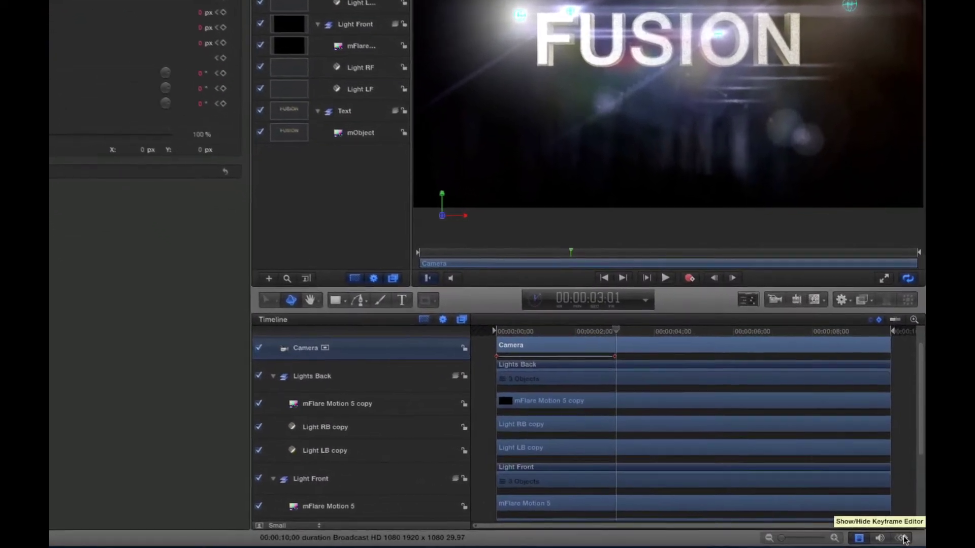
Show an enlarged Keyframe Editor fitted to the camera's Position Z and Rotation Y/Z curves
click(903, 539)
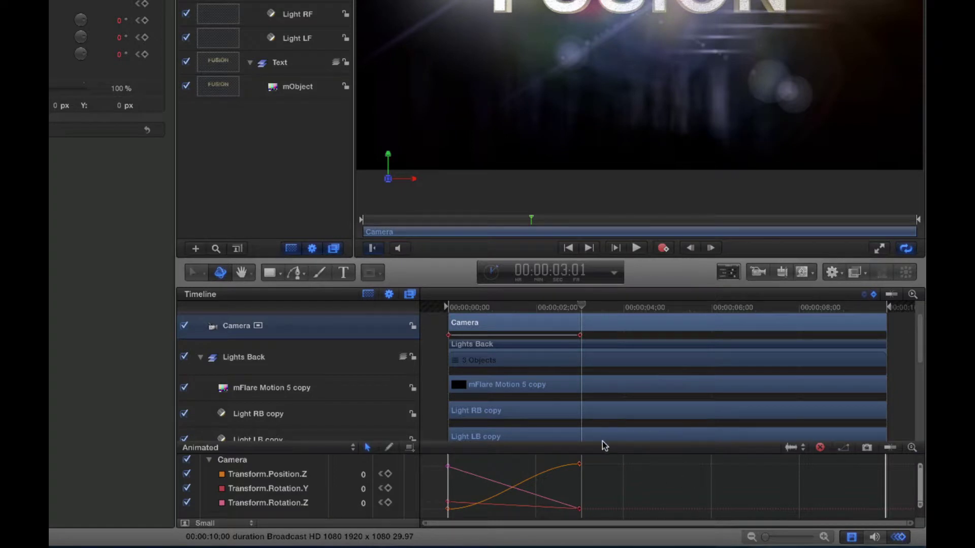
drag(603, 447, 561, 282)
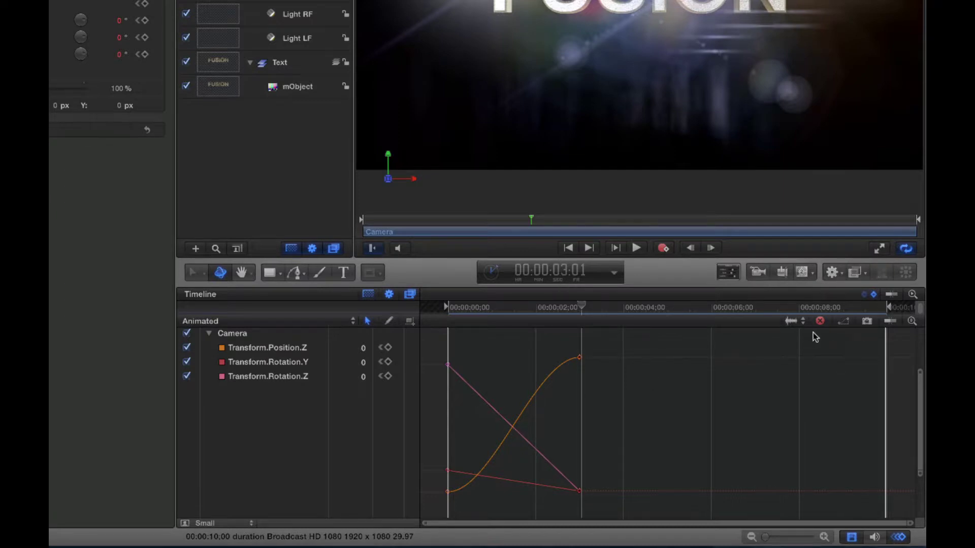
click(843, 323)
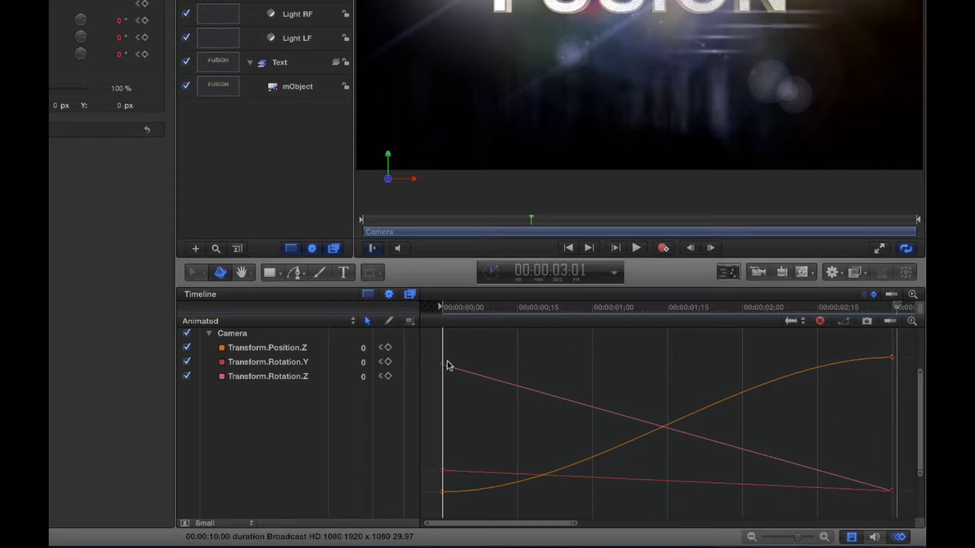
Apply Ease In to the final Rotation Y and Rotation Z keyframes at 3 seconds
drag(866, 459, 902, 506)
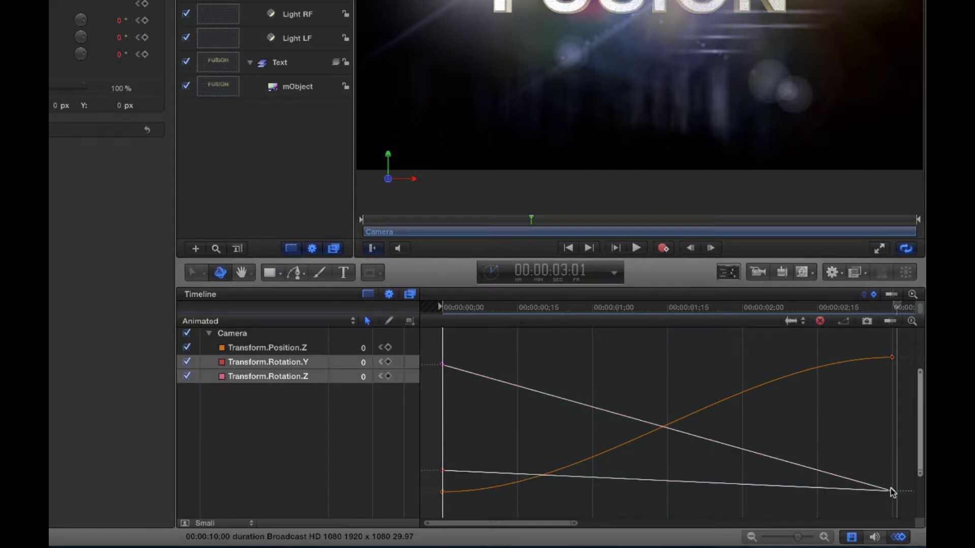
right_click(892, 492)
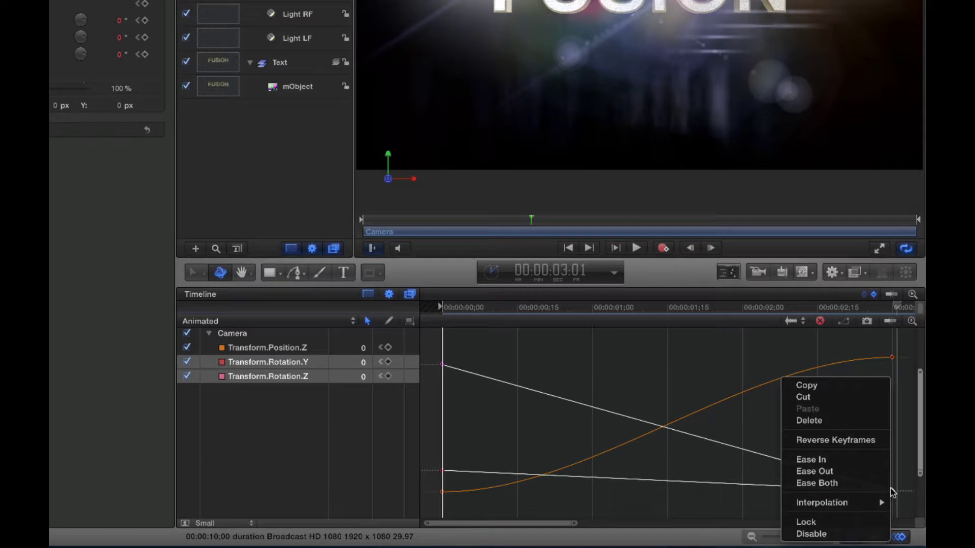
click(852, 465)
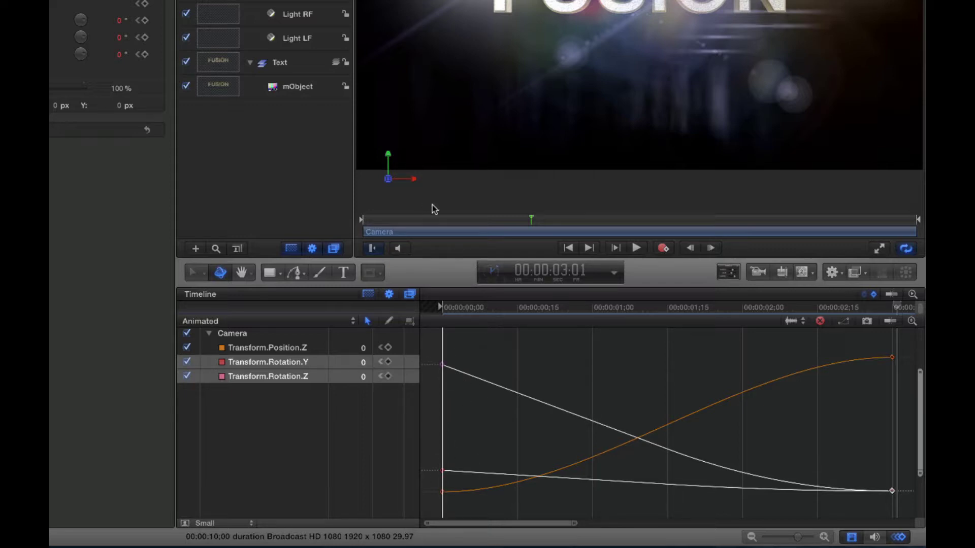
click(498, 220)
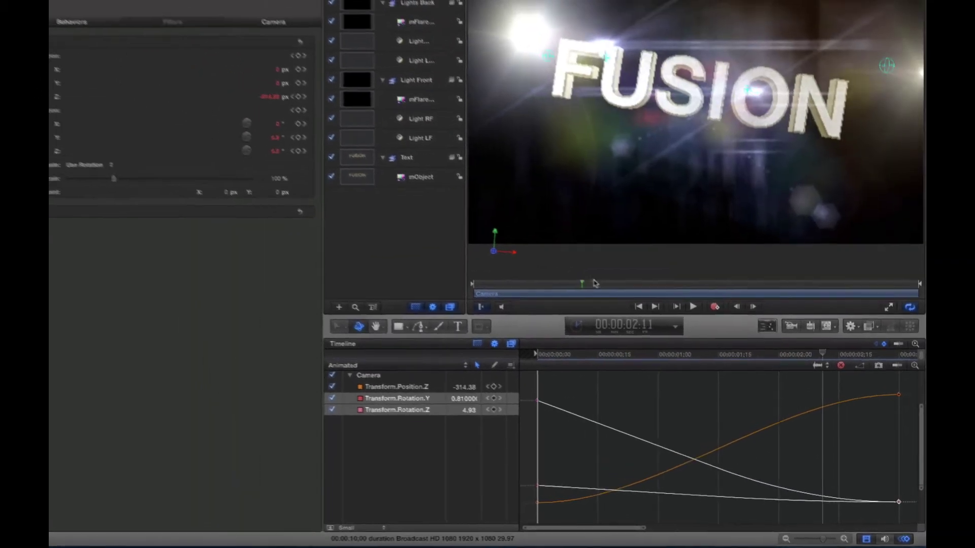
Preview the eased camera fly-in, then select the mObject 3D text layer
mouse_move(596, 283)
mouse_down()
mouse_move(584, 282)
mouse_move(609, 281)
mouse_up()
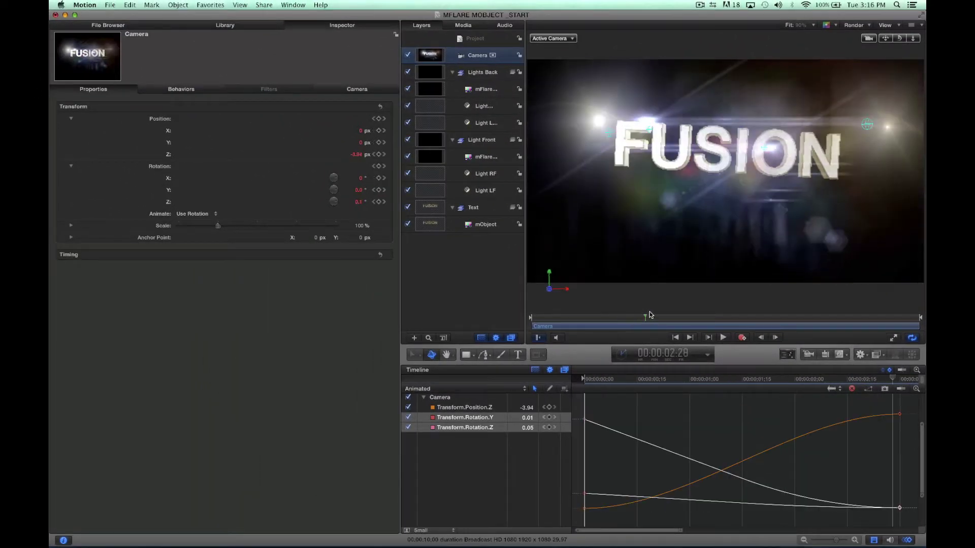
drag(650, 314, 639, 312)
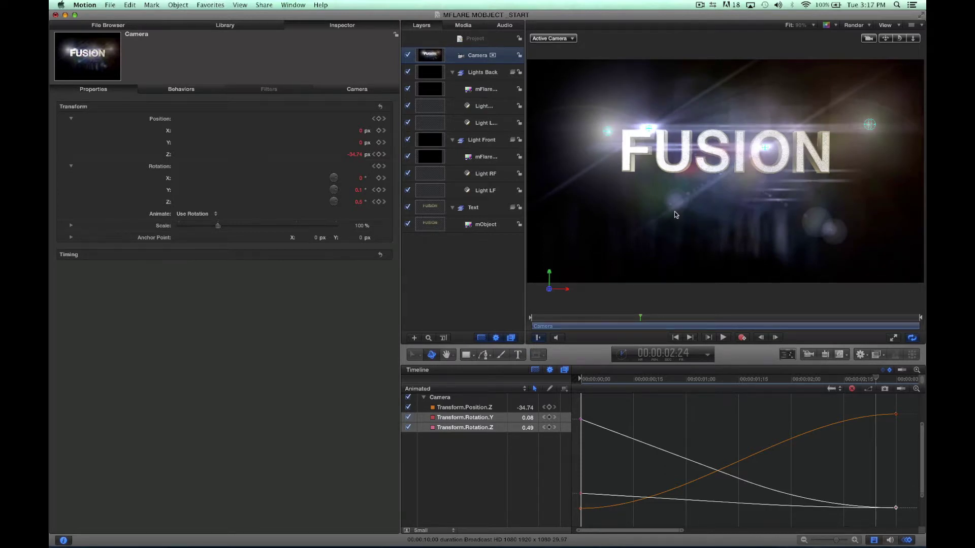
click(563, 319)
drag(545, 323, 881, 311)
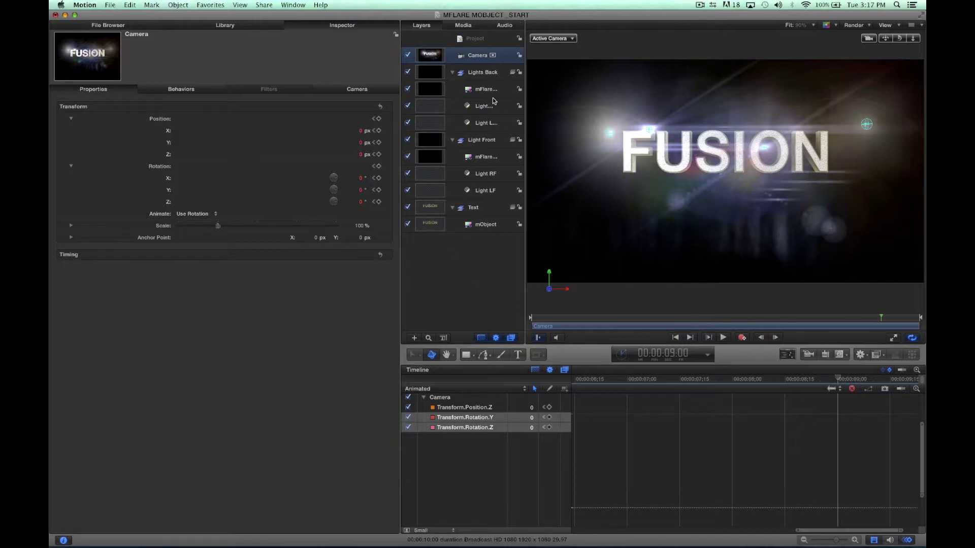
click(478, 229)
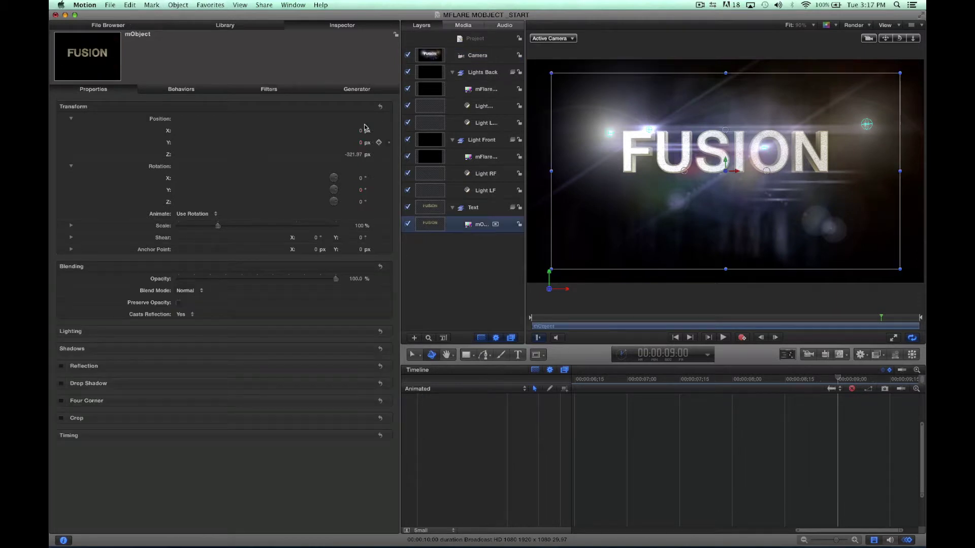
In mObject's Generator Controls, set the Layer 1 text Animation to Manual
click(356, 90)
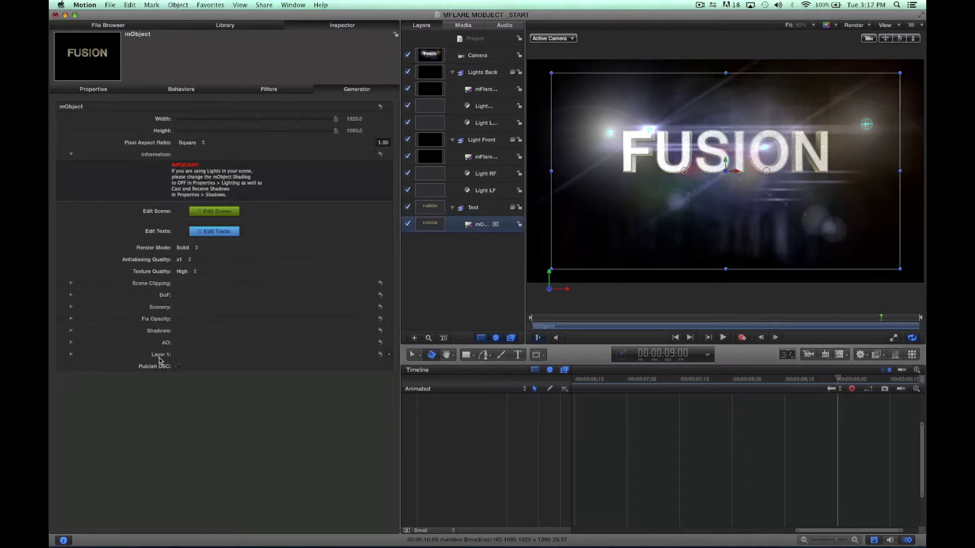
click(71, 355)
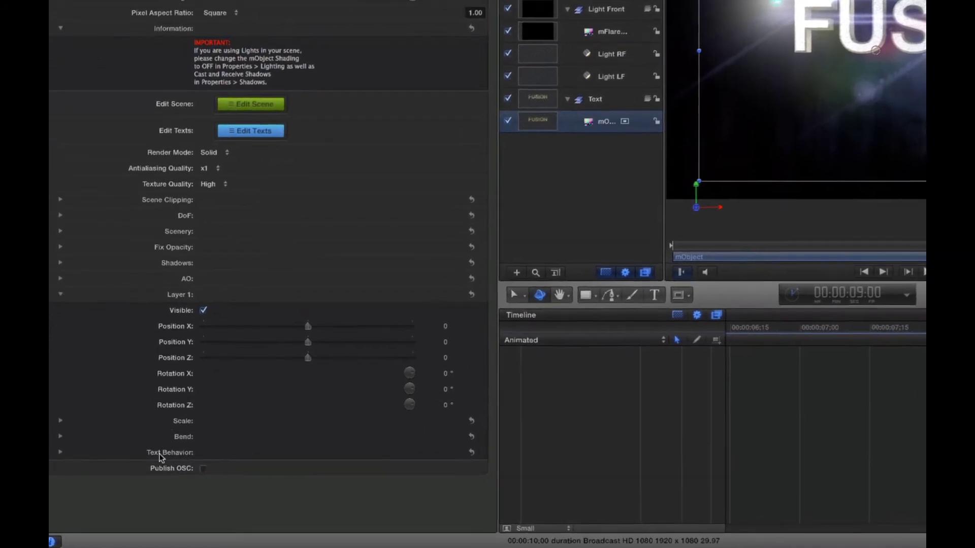
click(57, 447)
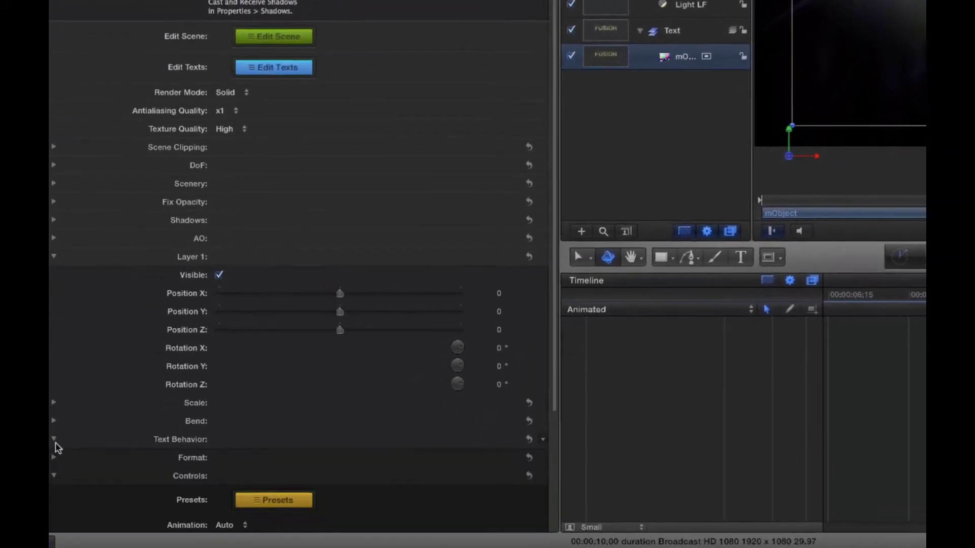
scroll(123, 443, down, 5)
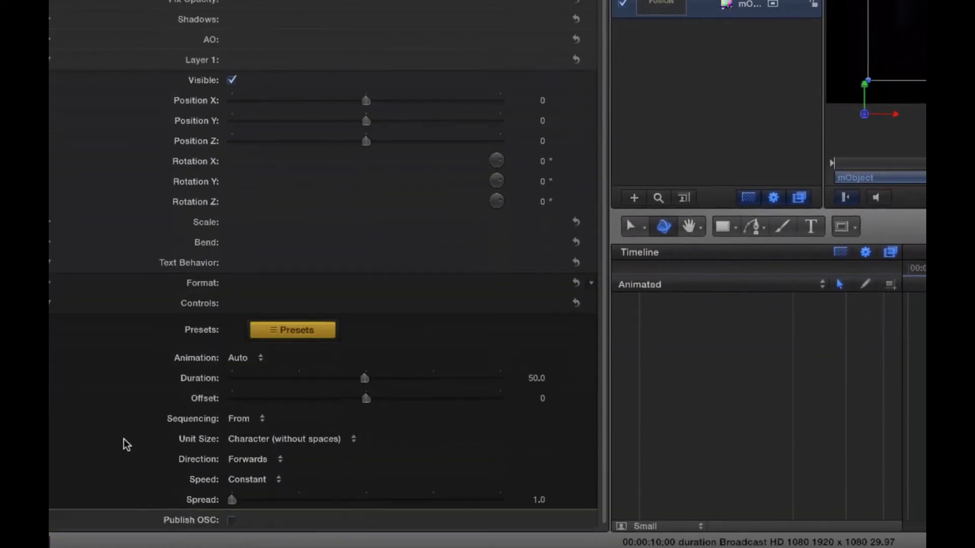
click(298, 325)
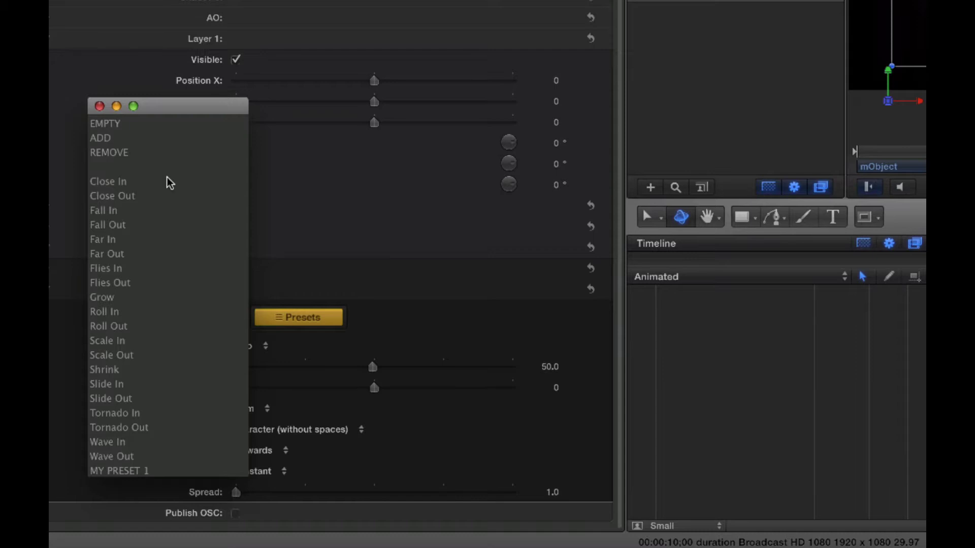
click(315, 216)
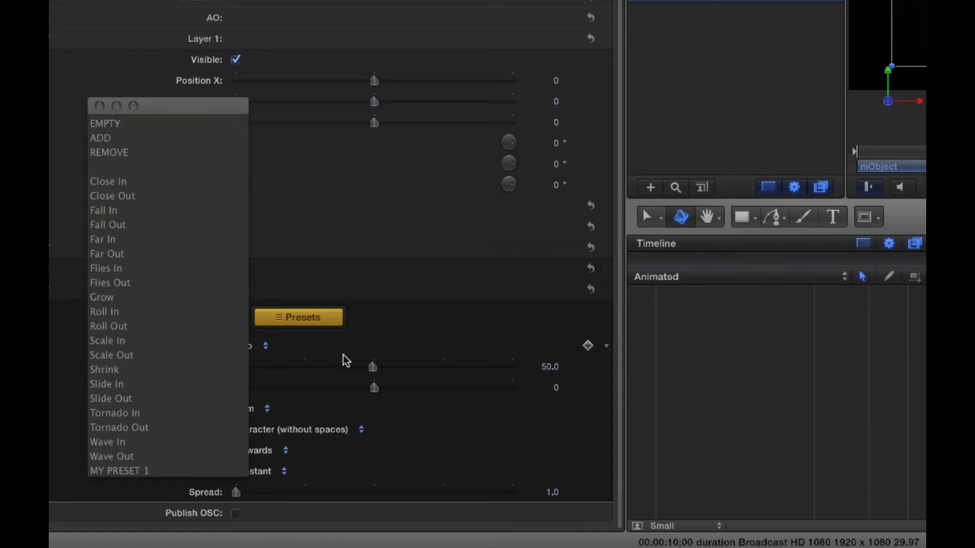
scroll(342, 359, up, 3)
click(259, 443)
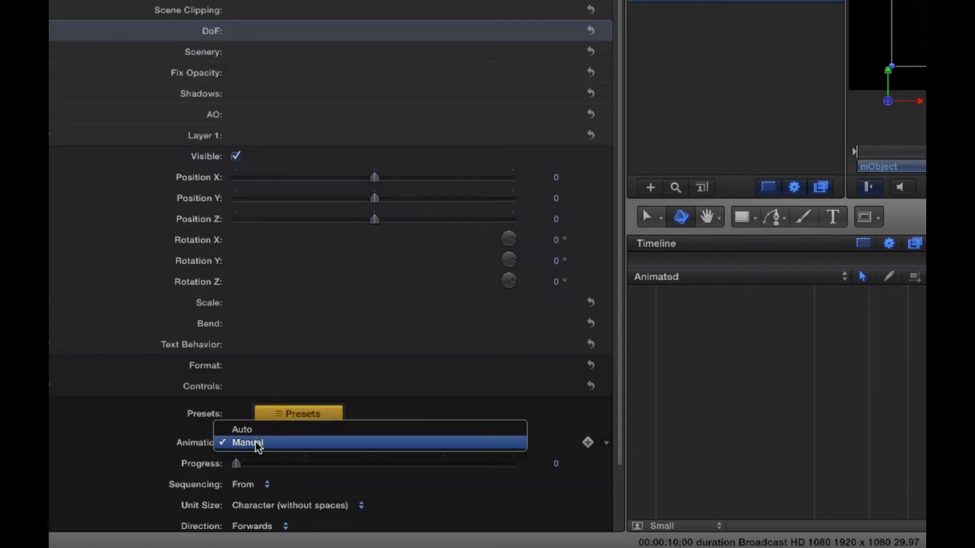
click(260, 445)
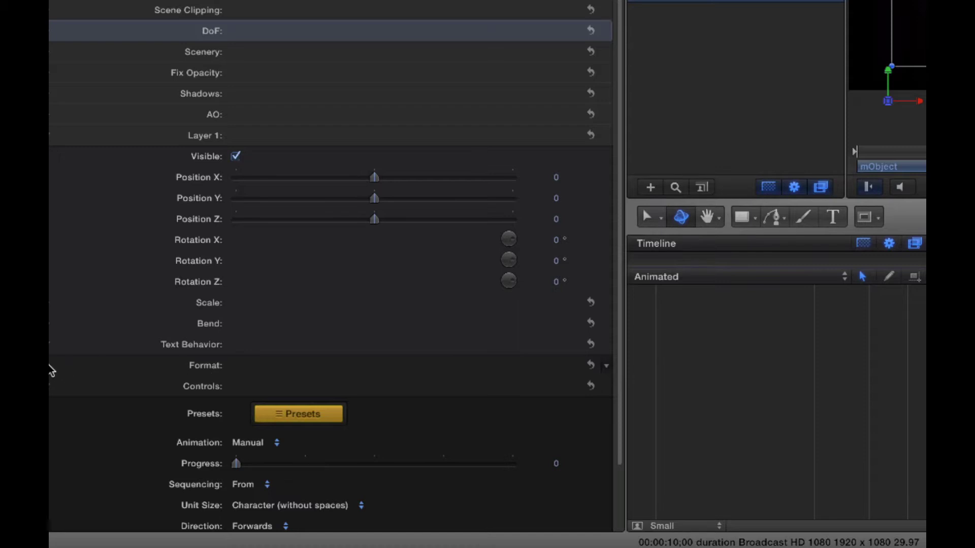
click(51, 370)
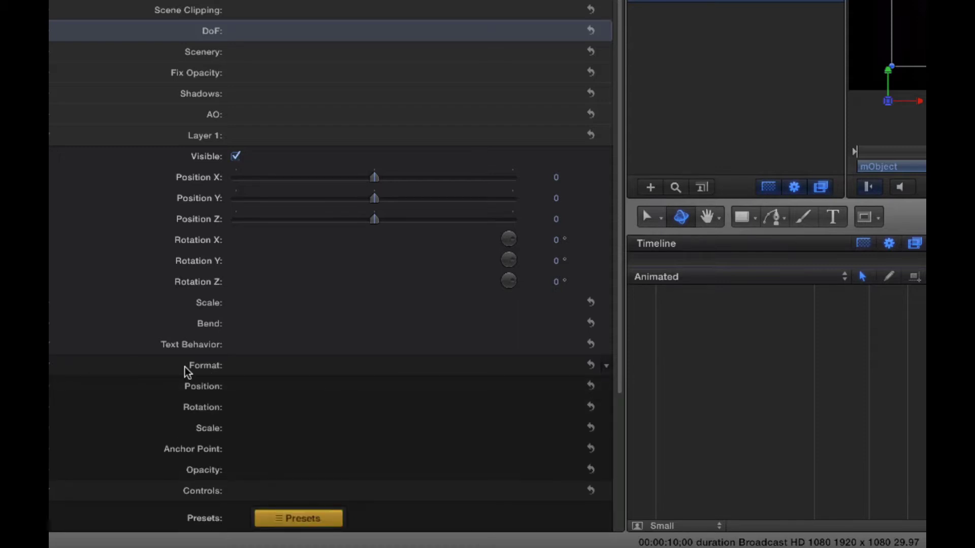
Enable the per-letter Format Position offset and set its Z value to 5000
scroll(185, 370, down, 2)
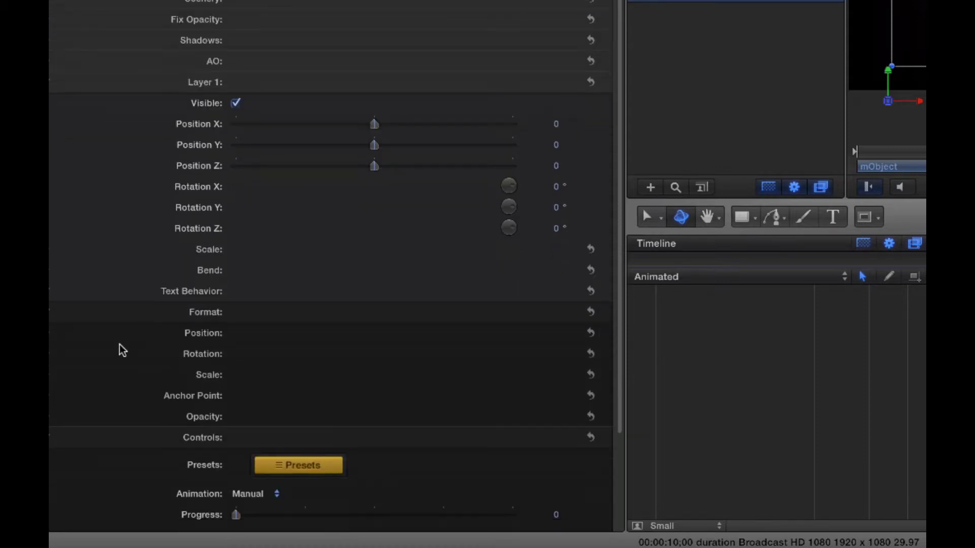
click(51, 336)
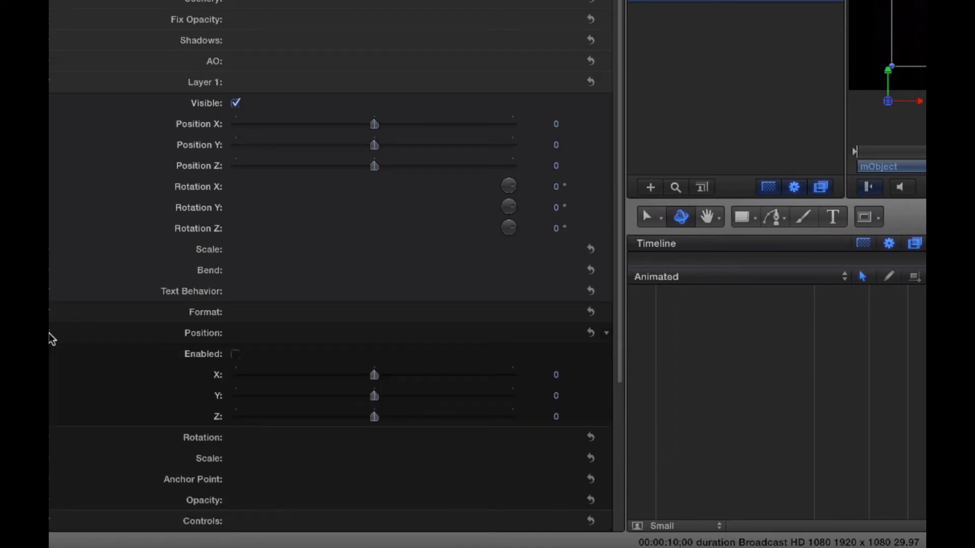
click(236, 356)
drag(378, 420, 541, 419)
click(549, 419)
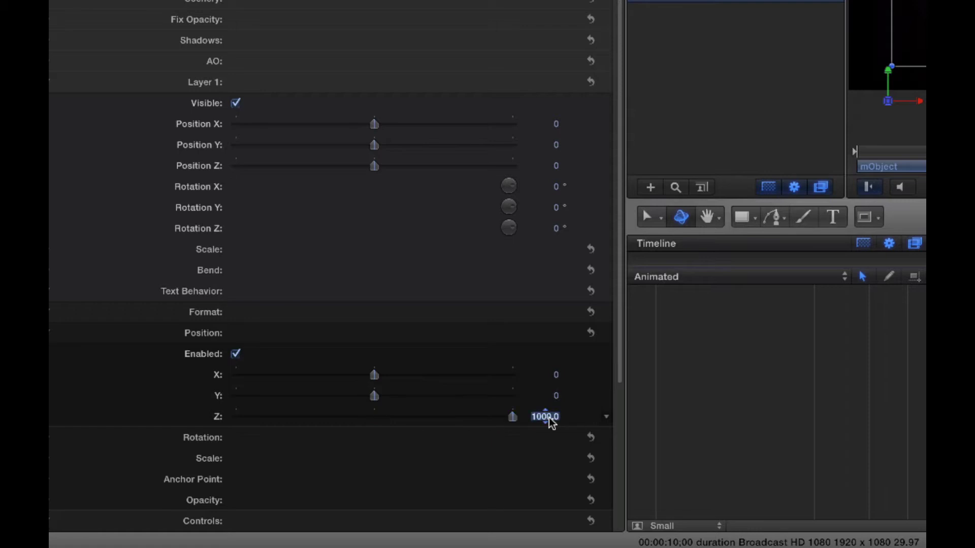
text(50)
key(Return)
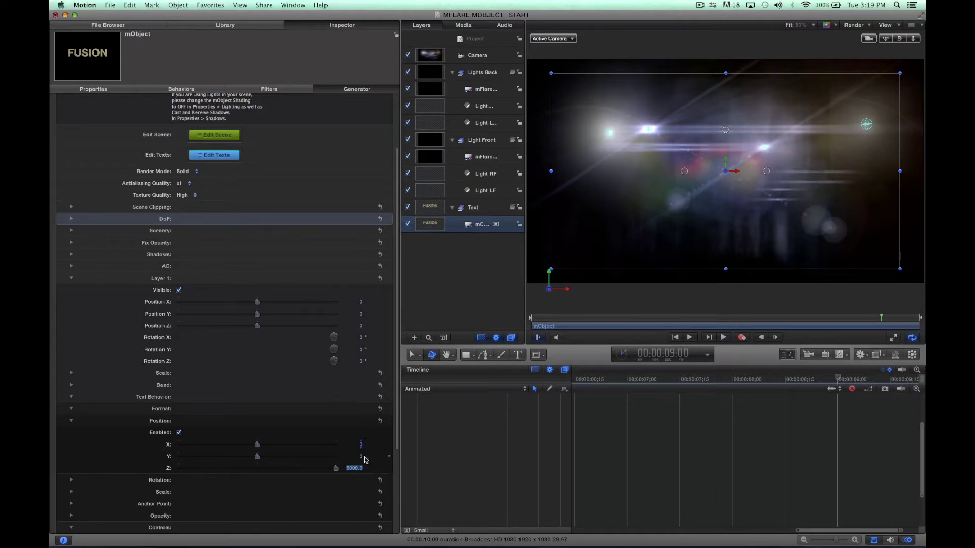
click(71, 421)
Set the text's Progress to 100 at the 9-second mark so FUSION is fully formed
click(71, 480)
scroll(99, 431, down, 3)
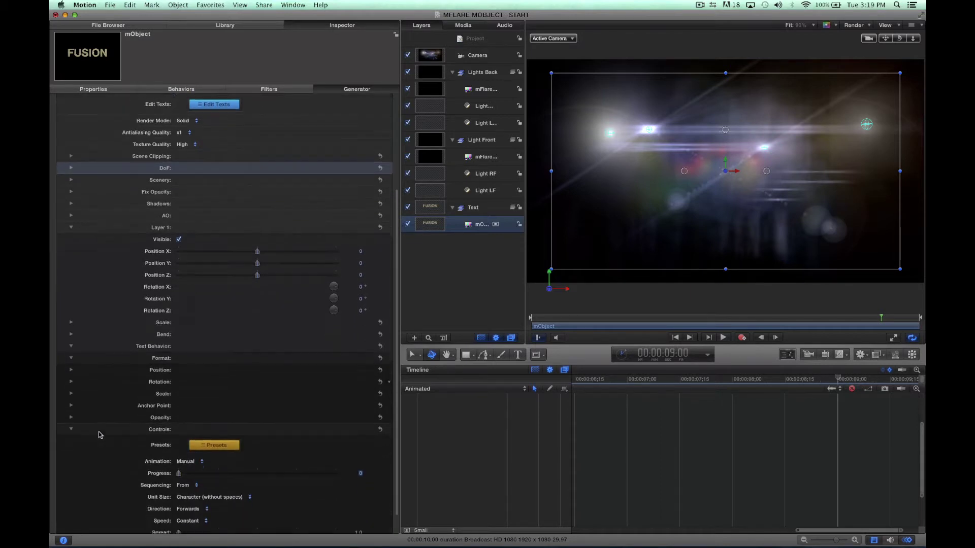
scroll(99, 434, down, 2)
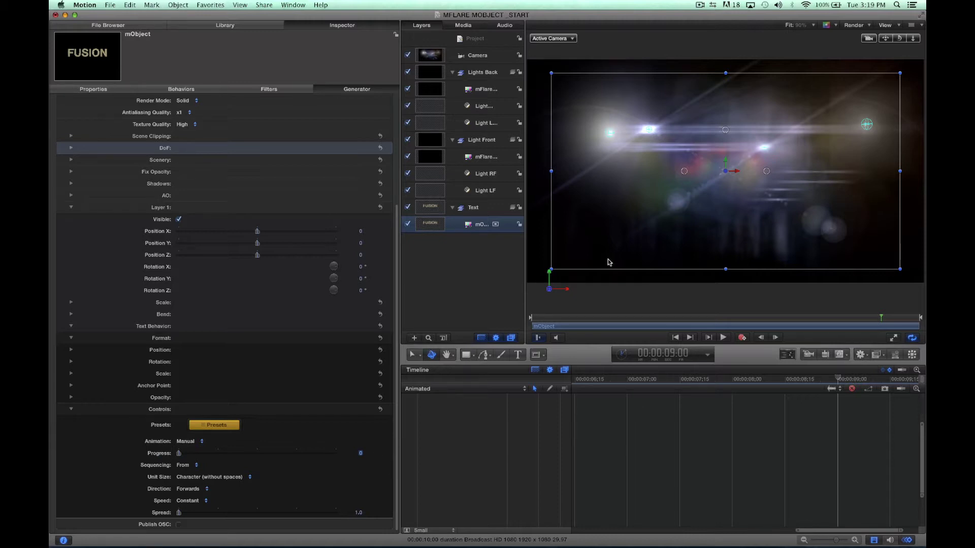
click(361, 453)
text(100)
key(Return)
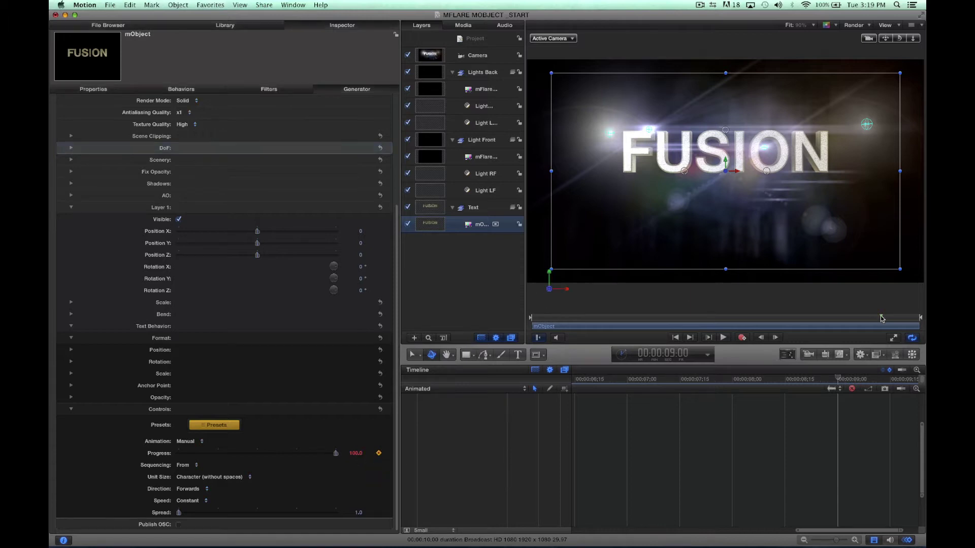
drag(882, 318, 925, 317)
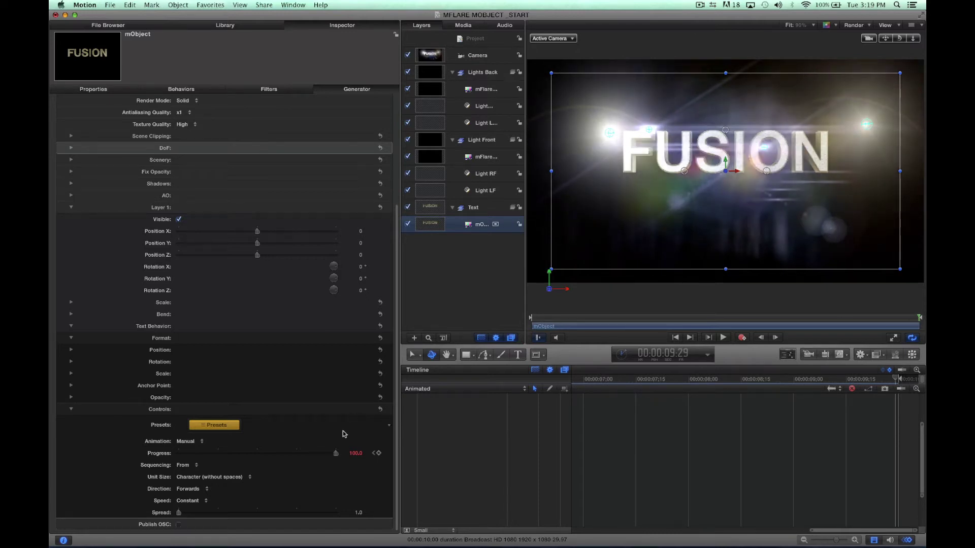
Keyframe Progress to 0 at the last frame and preview the letters flying off
drag(350, 457, 165, 460)
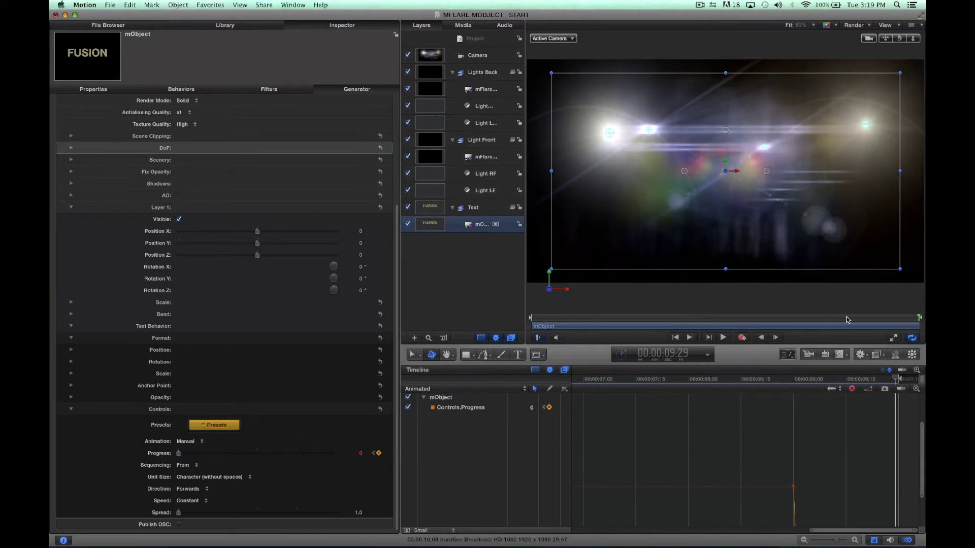
drag(848, 320, 885, 318)
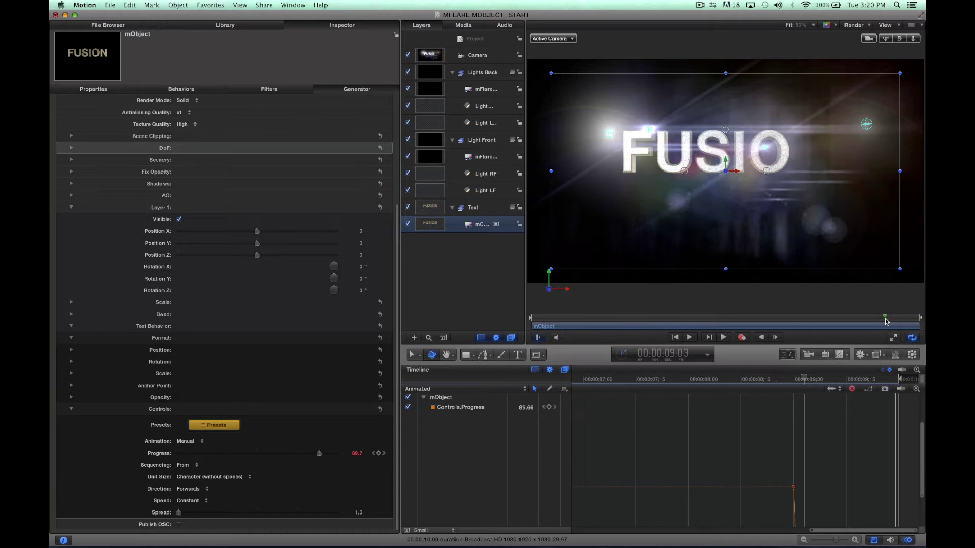
key(space)
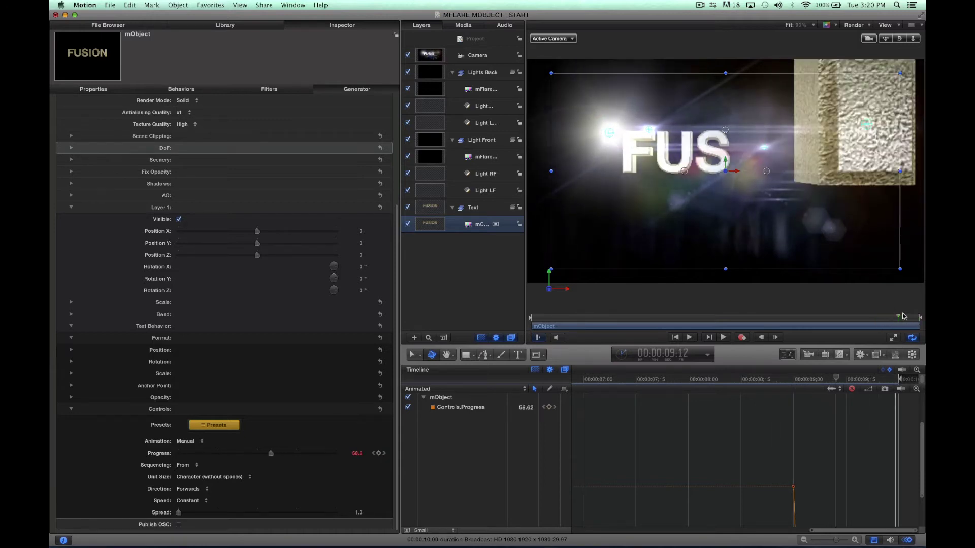
Set the FUSION letter animation Direction to Backwards and raise Spread to 15
drag(904, 316, 892, 320)
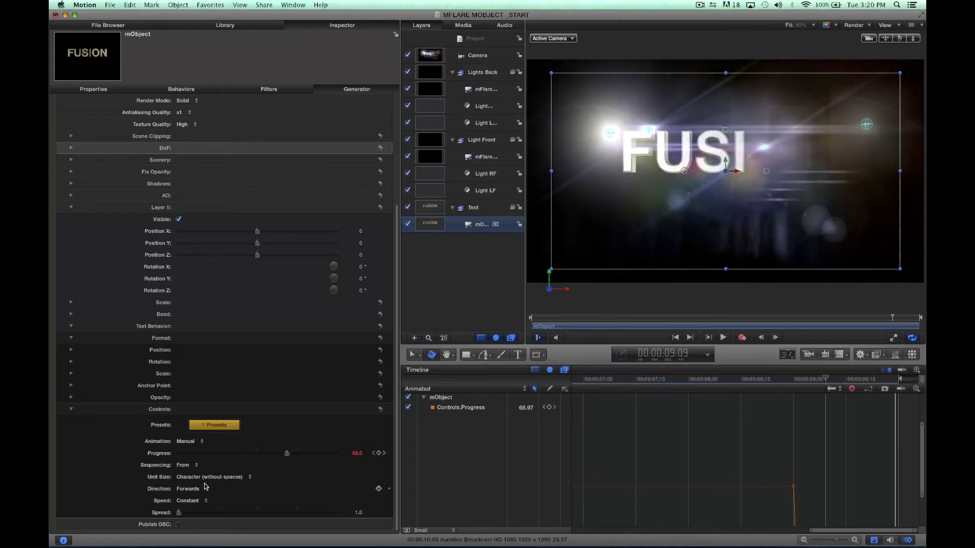
scroll(203, 489, down, 1)
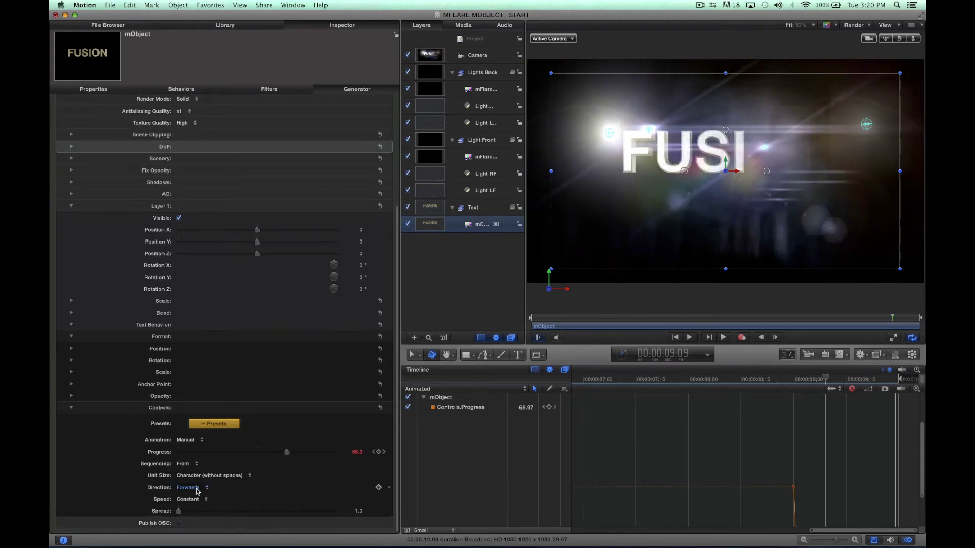
click(196, 489)
click(192, 496)
mouse_move(875, 316)
mouse_down()
mouse_move(915, 316)
mouse_move(865, 317)
mouse_up()
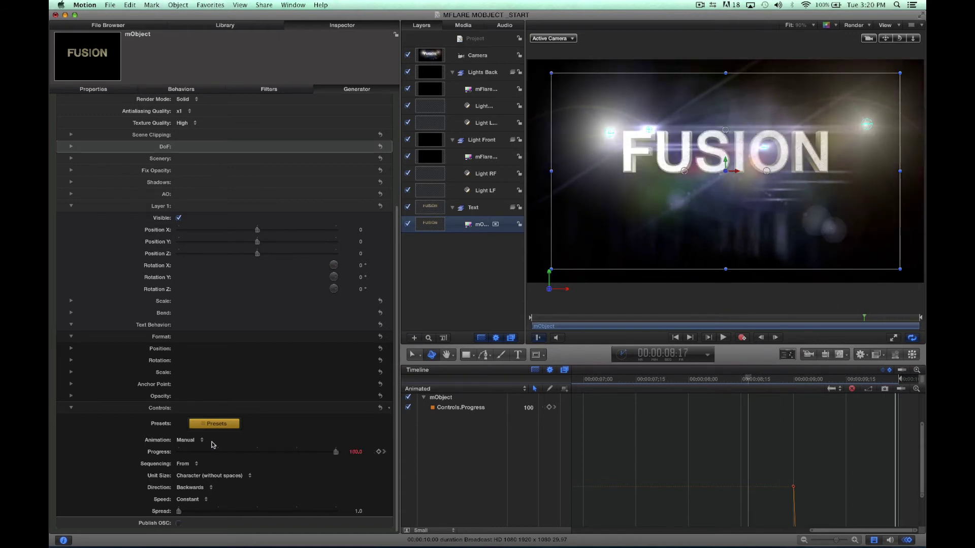
drag(184, 515, 203, 514)
Widen the letter animation Spread to 44
mouse_move(868, 321)
mouse_down()
mouse_move(892, 323)
mouse_move(882, 325)
mouse_up()
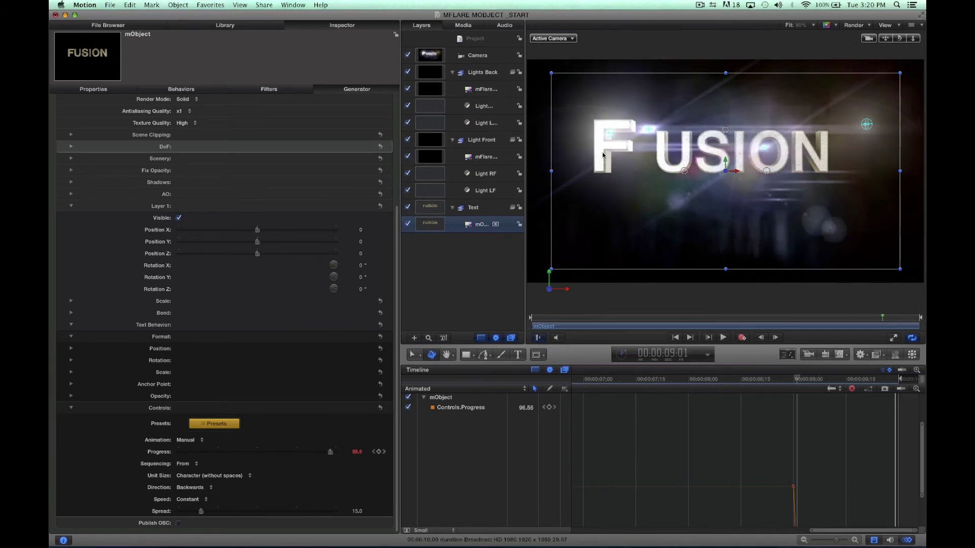
drag(203, 515, 254, 513)
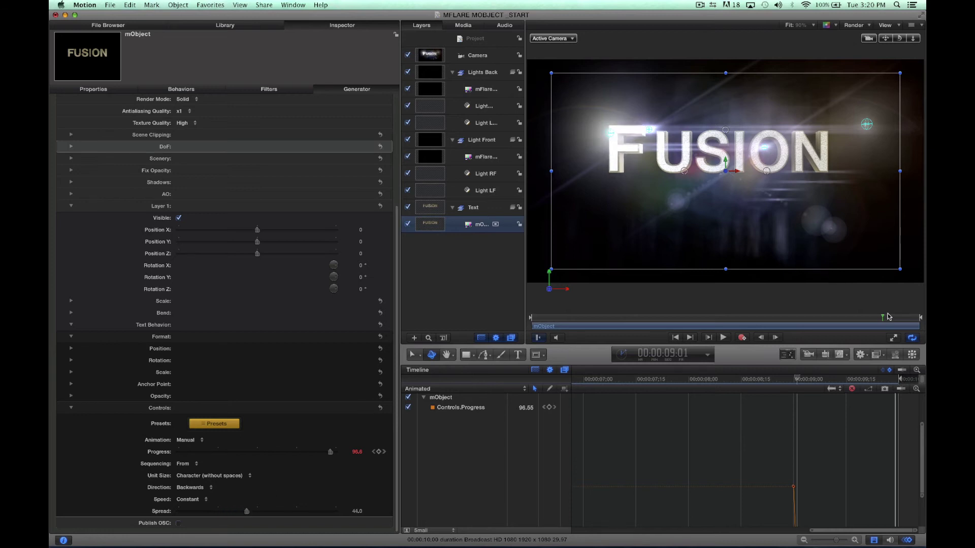
drag(888, 317, 881, 321)
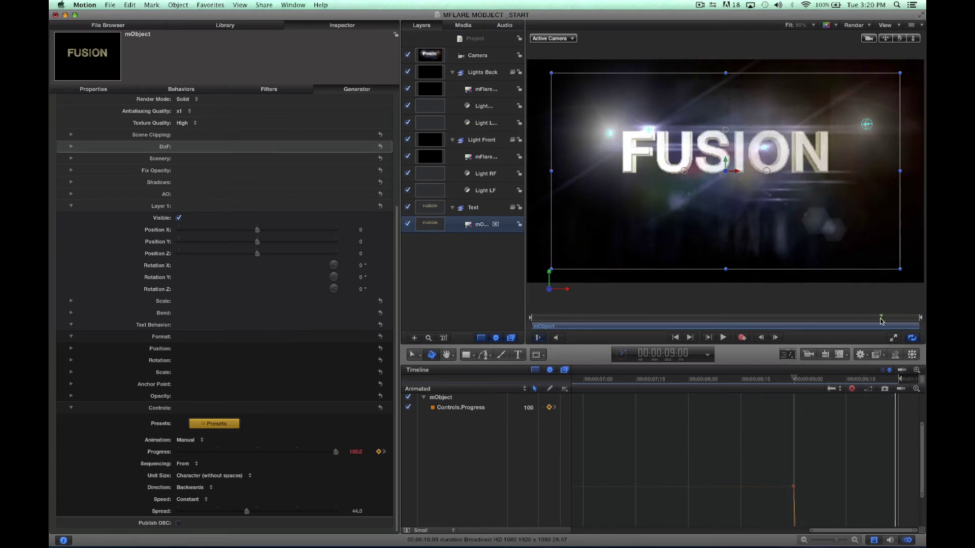
Set the letter animation Speed to Ease Both, then check the frame just before 9 seconds
click(188, 500)
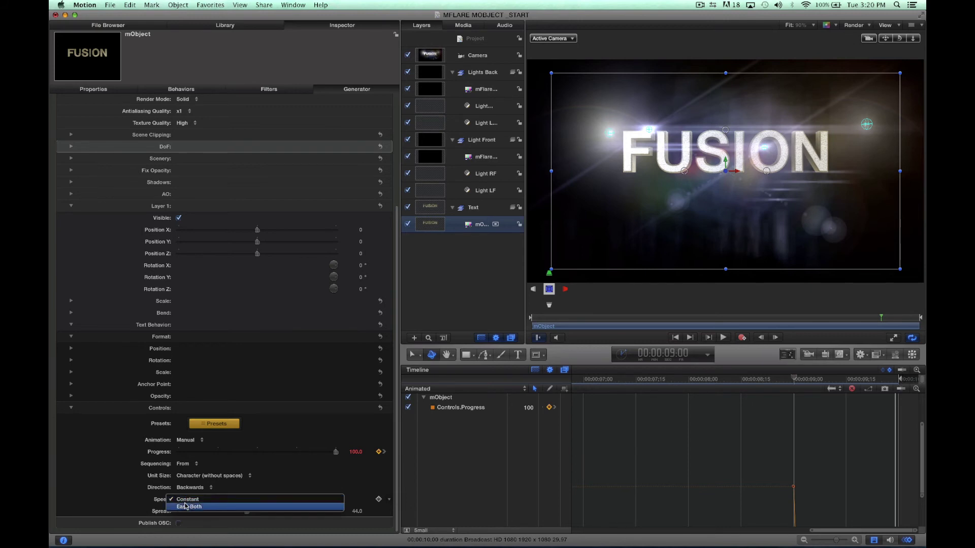
click(187, 507)
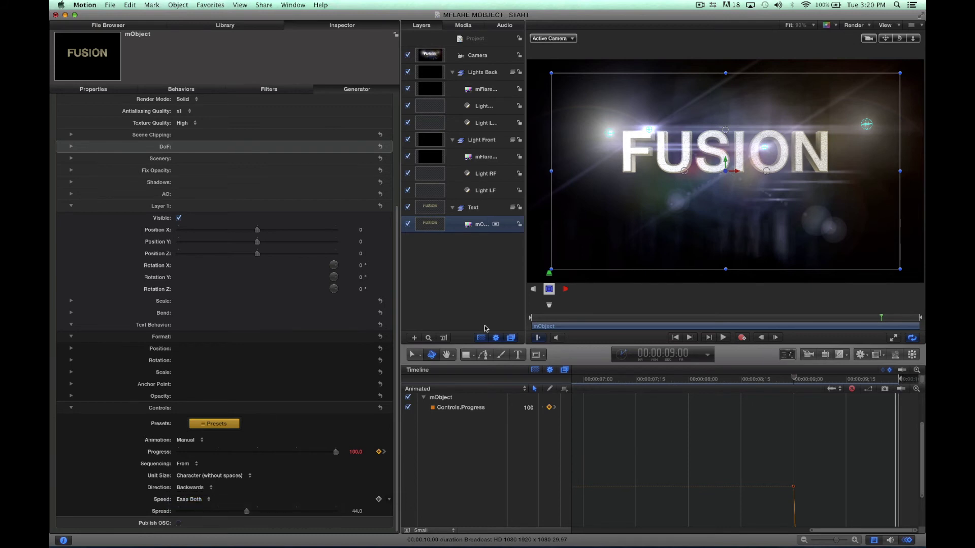
click(883, 318)
Preview the shot from the start to about 9:25, where only the lens flares remain
drag(883, 319, 701, 320)
drag(619, 327, 907, 317)
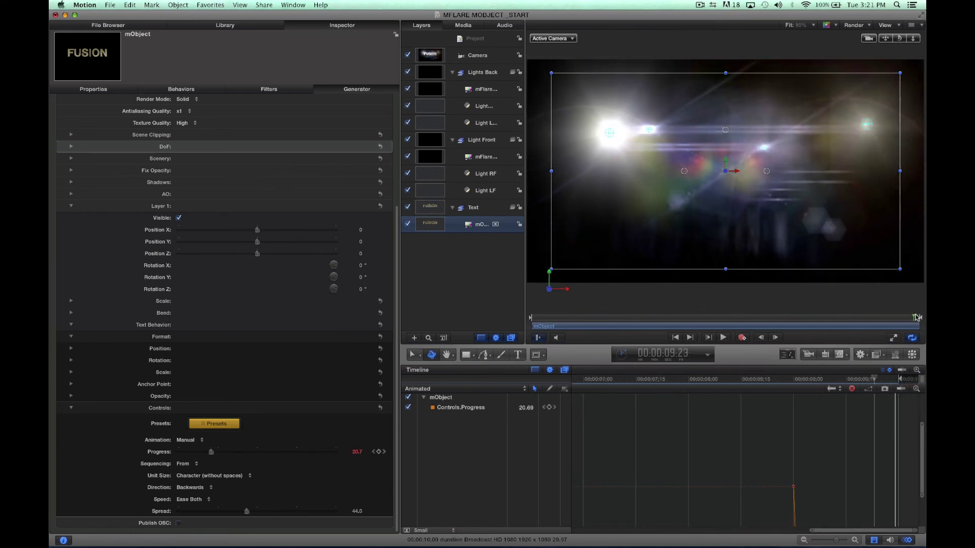
mouse_move(916, 317)
mouse_down()
mouse_move(882, 315)
mouse_move(915, 315)
mouse_up()
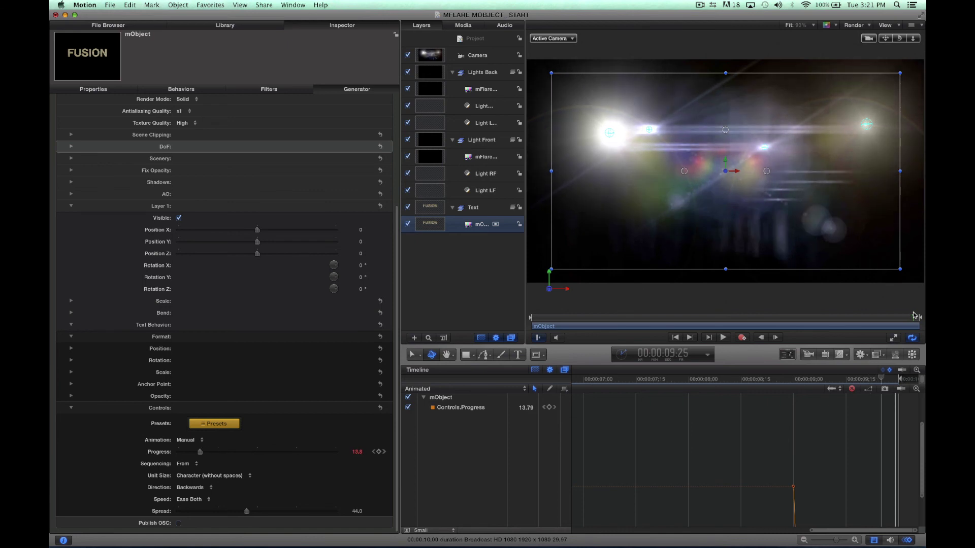